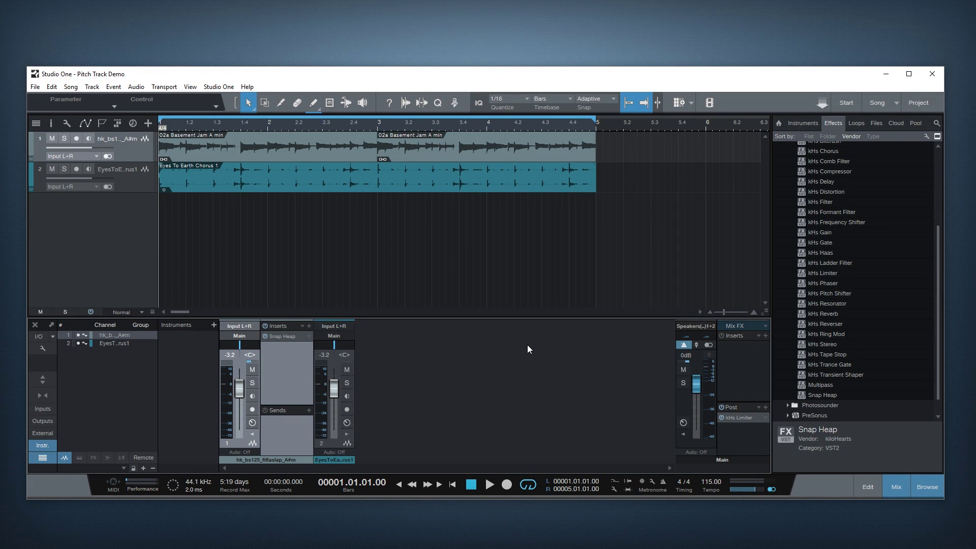
# Start playback of the loop and open the Snap Heap insert on the first track
pyautogui.click(490, 484)
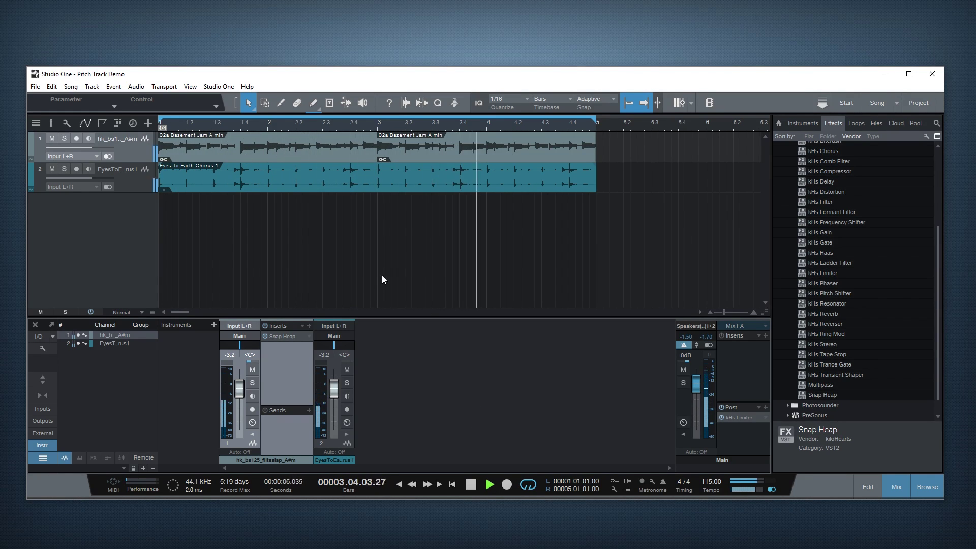
pyautogui.click(284, 335)
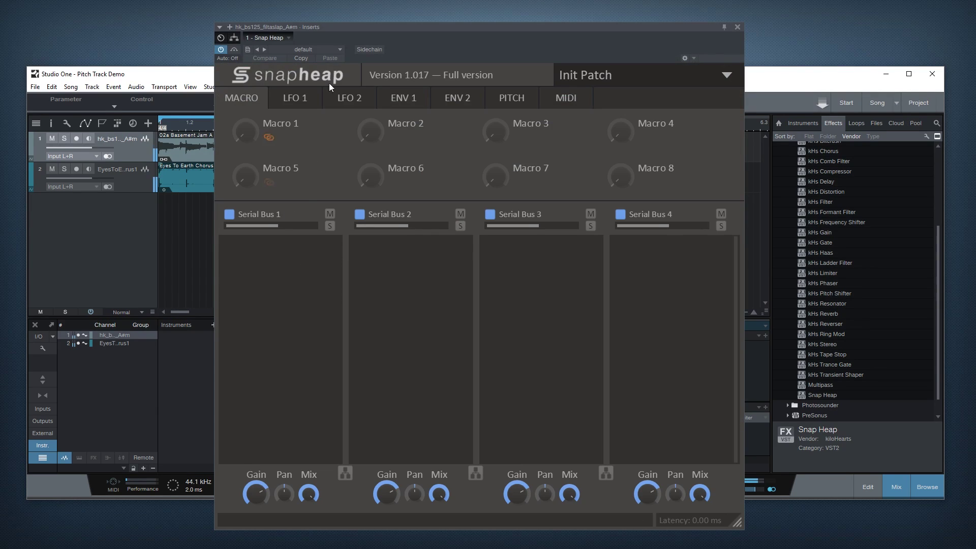
# Add a Limiter to Serial Bus 4 and lower its threshold
pyautogui.click(578, 239)
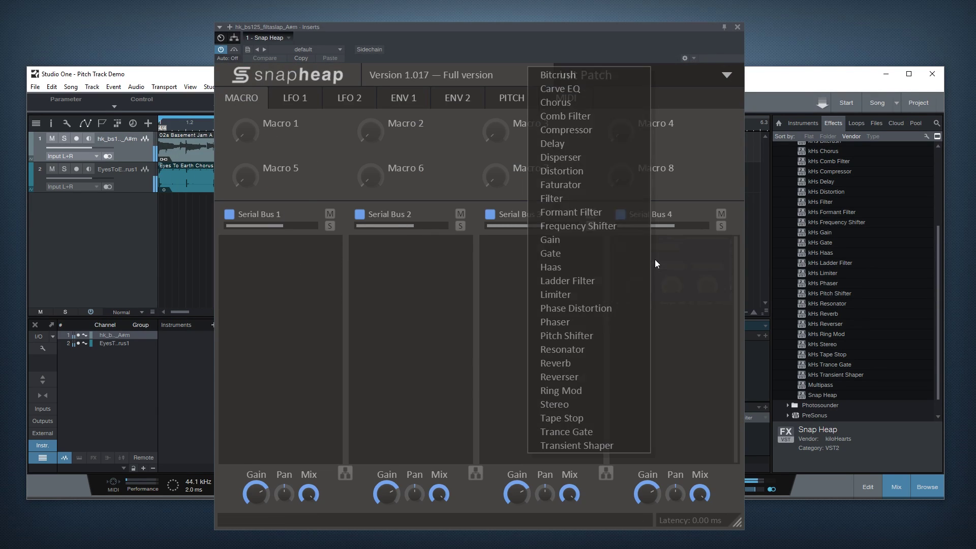
pyautogui.click(616, 294)
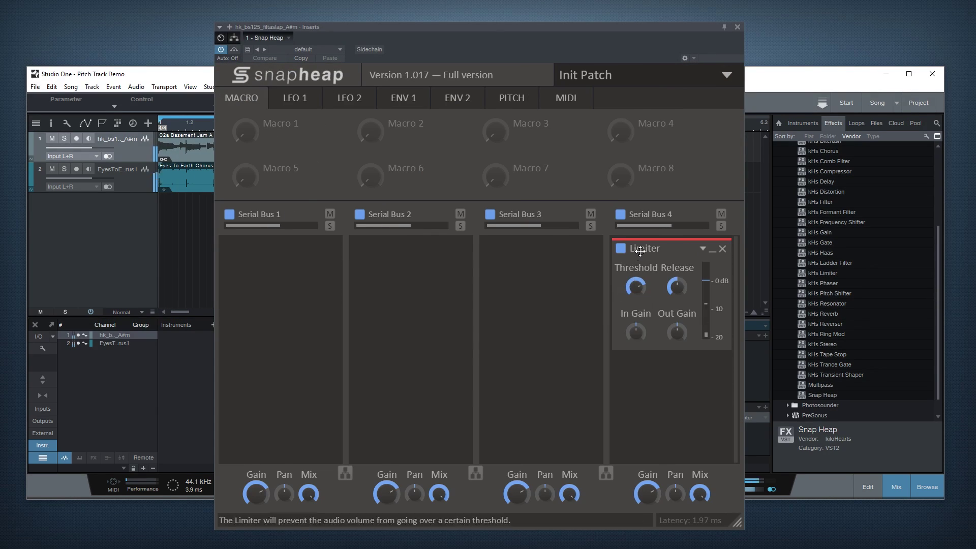
pyautogui.moveTo(639, 277); pyautogui.dragTo(639, 285)
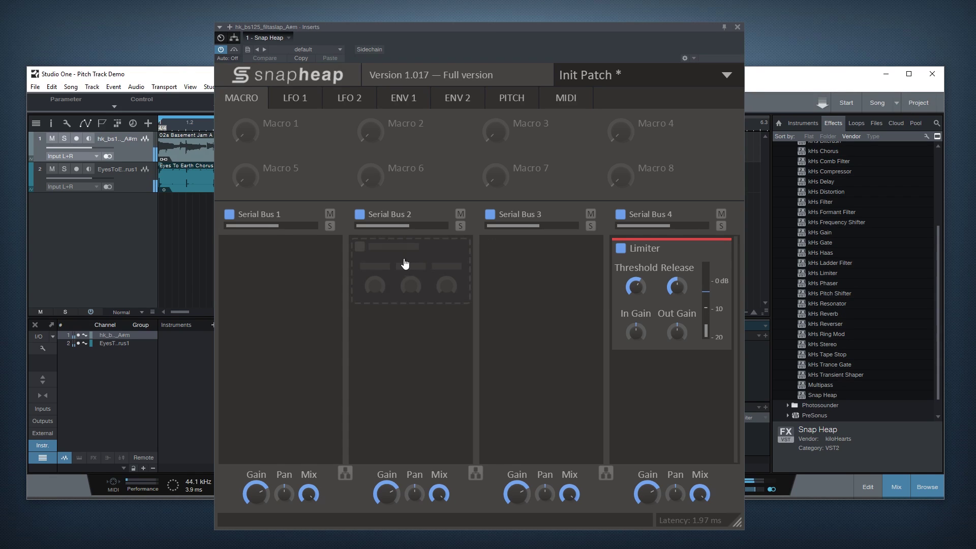
# Add a Filter to Serial Bus 1 and adjust its cutoff and Q as a resonant low-pass
pyautogui.click(272, 268)
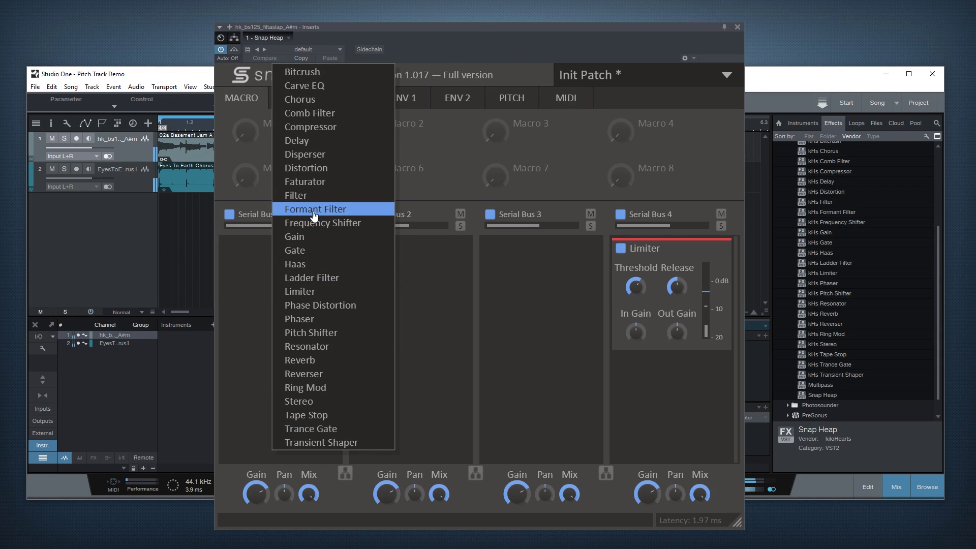
pyautogui.click(295, 195)
pyautogui.moveTo(248, 358); pyautogui.dragTo(248, 375)
pyautogui.moveTo(279, 347); pyautogui.dragTo(249, 329)
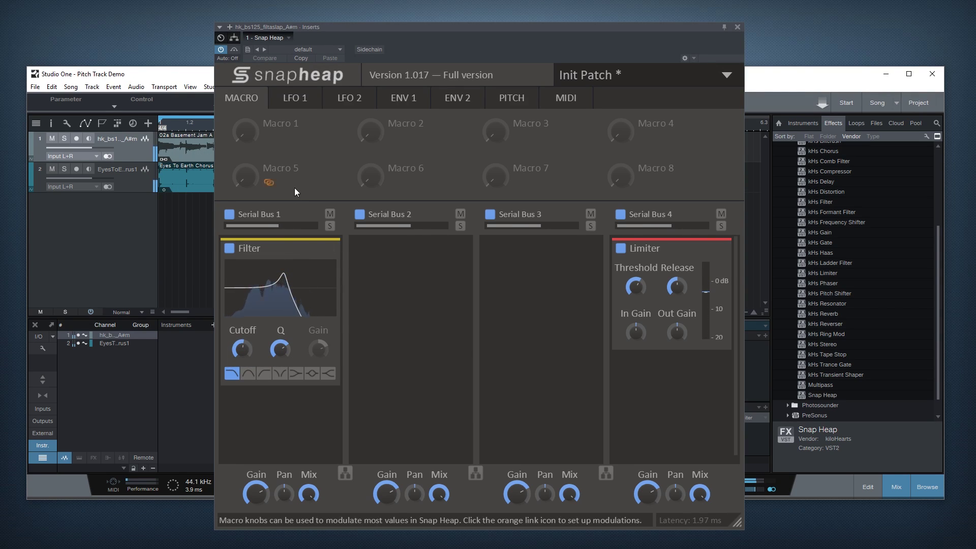
# Link the pitch tracker to the Filter's cutoff, then adjust the modulation amount and base cutoff
pyautogui.click(519, 94)
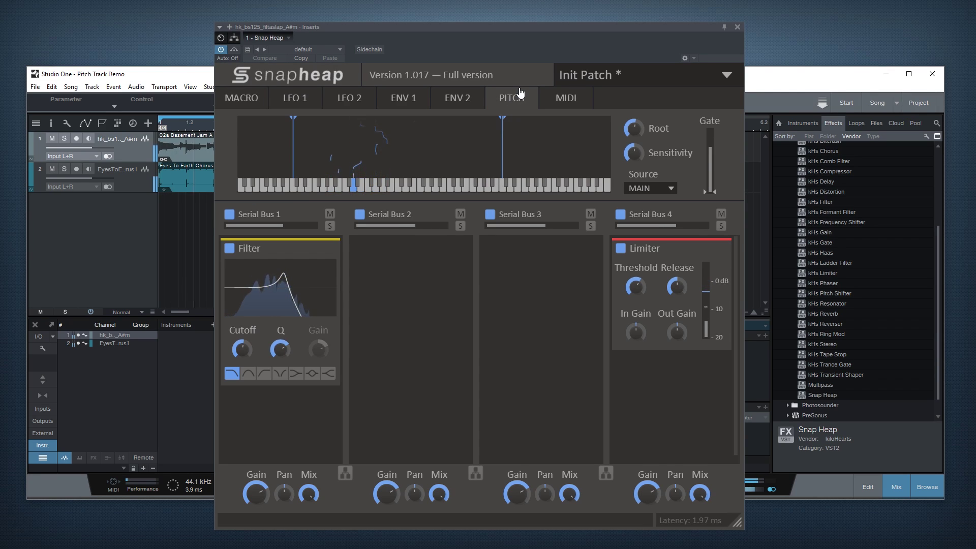
pyautogui.moveTo(246, 175)
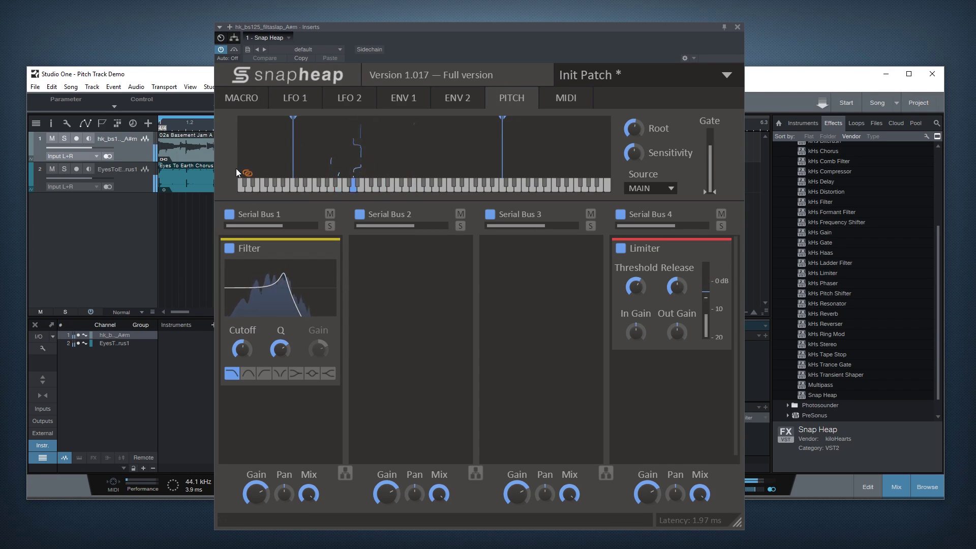
pyautogui.click(248, 175)
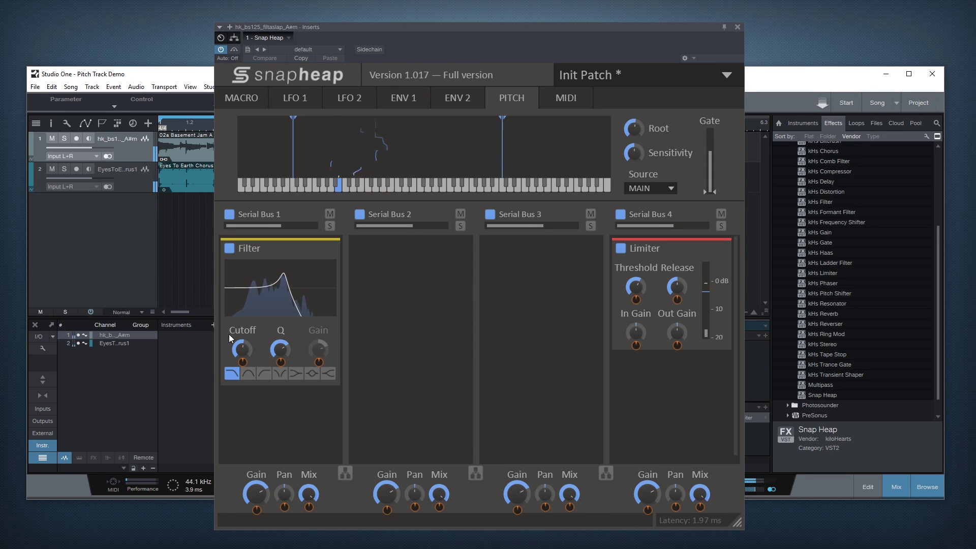
pyautogui.moveTo(241, 362); pyautogui.dragTo(241, 348)
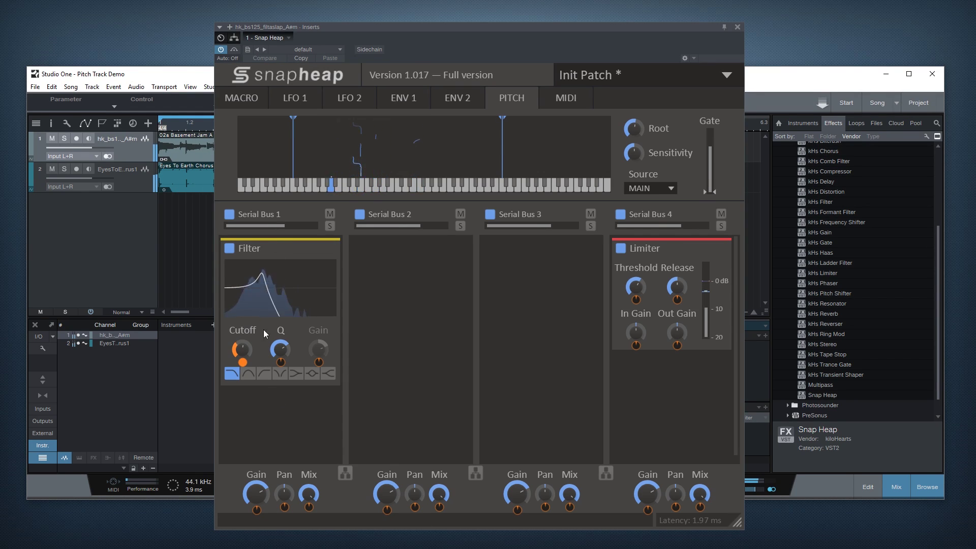
pyautogui.moveTo(248, 347)
pyautogui.mouseDown()
pyautogui.moveTo(248, 337)
pyautogui.moveTo(243, 343)
pyautogui.mouseUp()
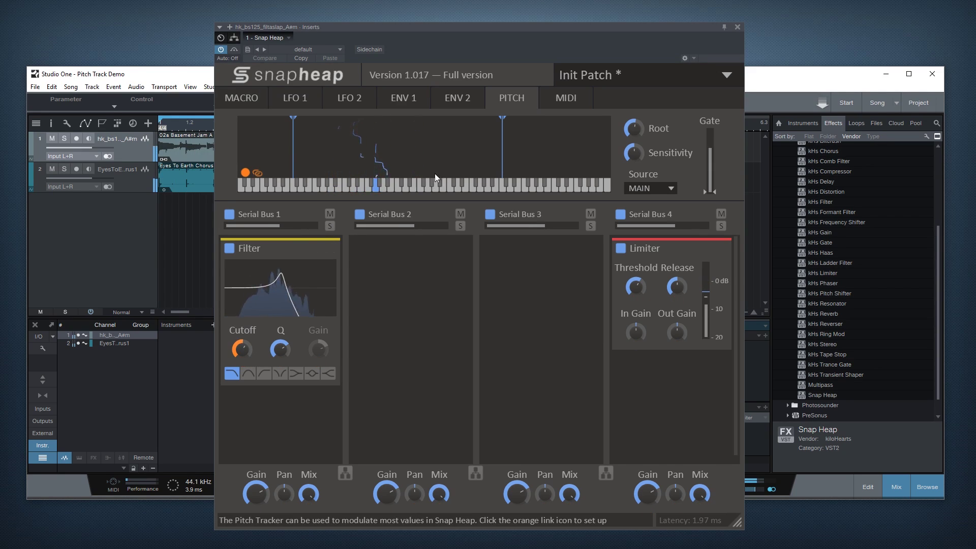
# Set LFO 1 to a free rate of 0.35 Hz and link it to the Filter's cutoff
pyautogui.click(295, 98)
pyautogui.moveTo(275, 165); pyautogui.dragTo(275, 186)
pyautogui.click(335, 174)
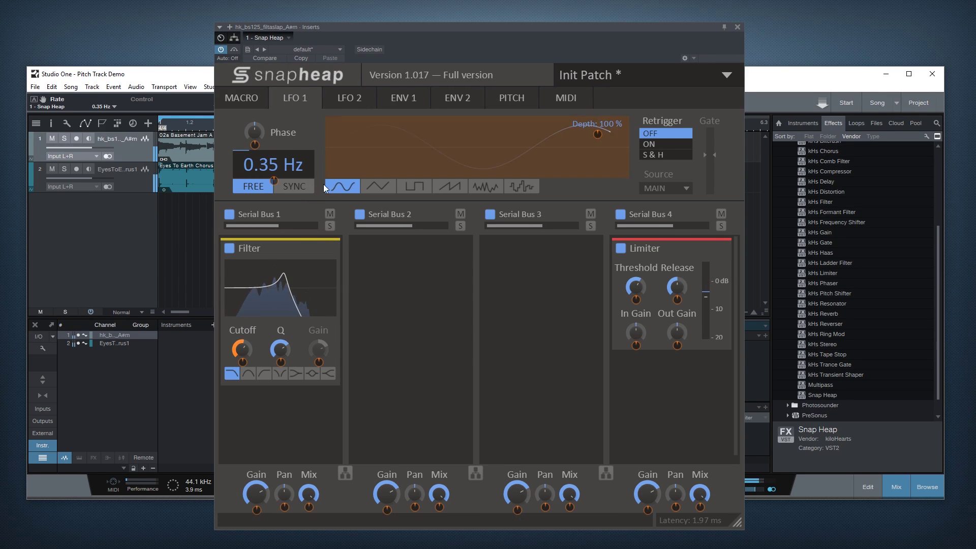
pyautogui.moveTo(243, 362)
pyautogui.mouseDown()
pyautogui.moveTo(242, 346)
pyautogui.moveTo(241, 361)
pyautogui.mouseUp()
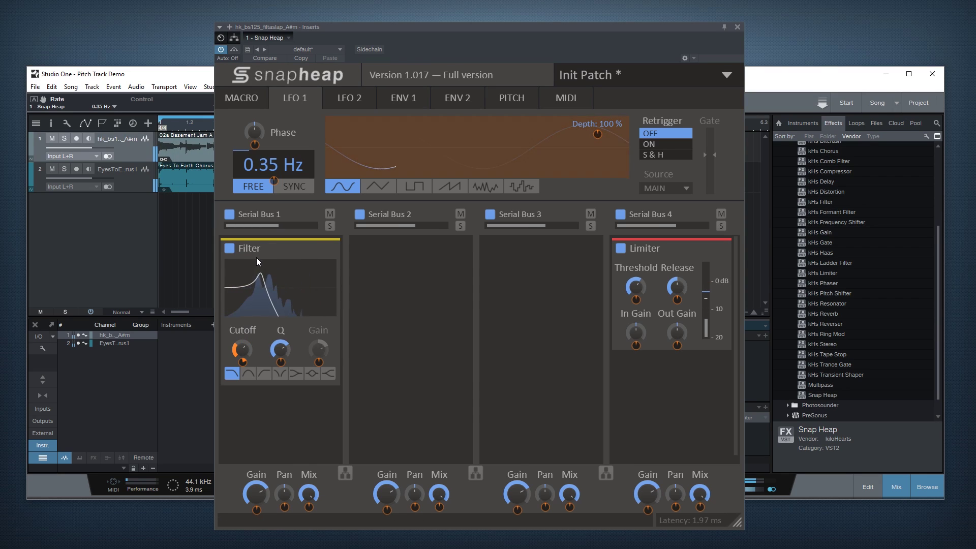
# Move the Filter from Serial Bus 1 to Serial Bus 2 and bypass it
pyautogui.moveTo(305, 248); pyautogui.dragTo(410, 273)
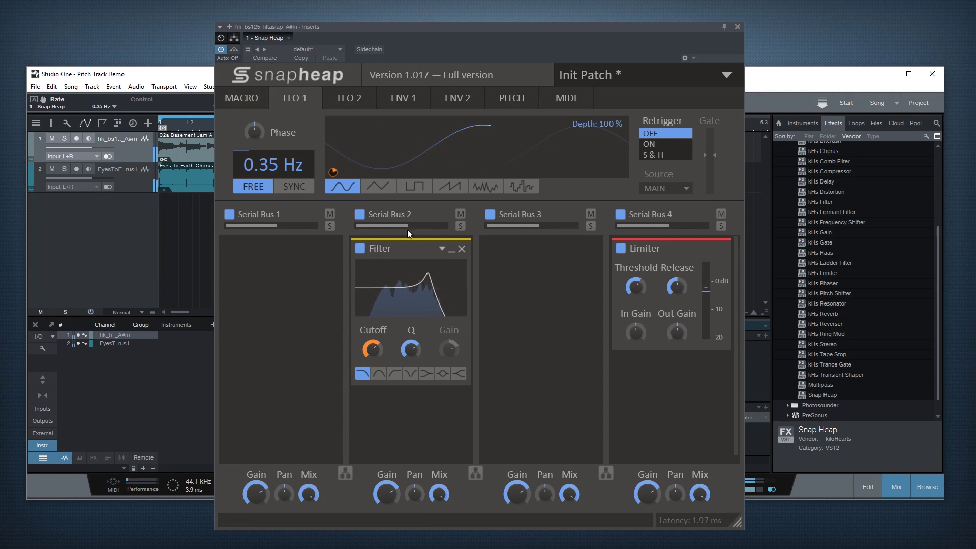
pyautogui.click(512, 97)
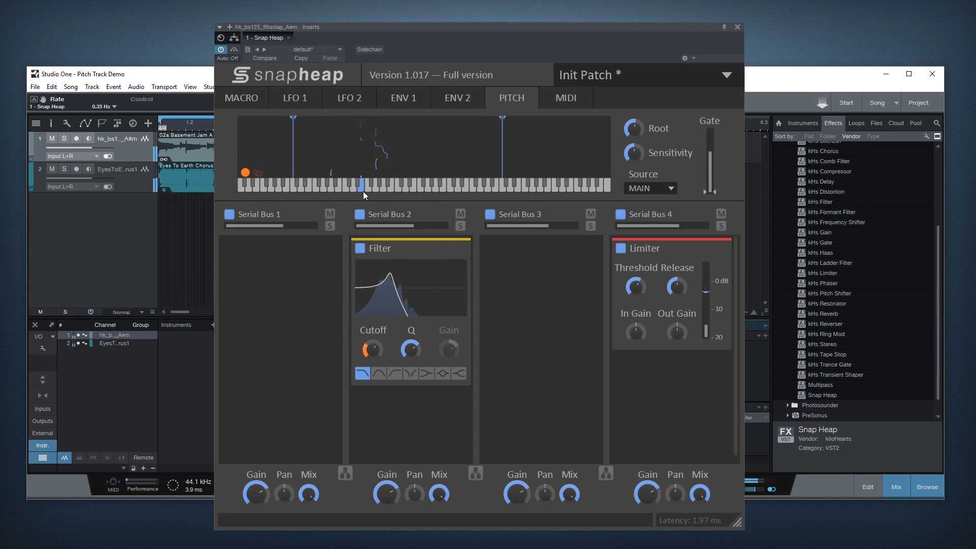
pyautogui.click(362, 249)
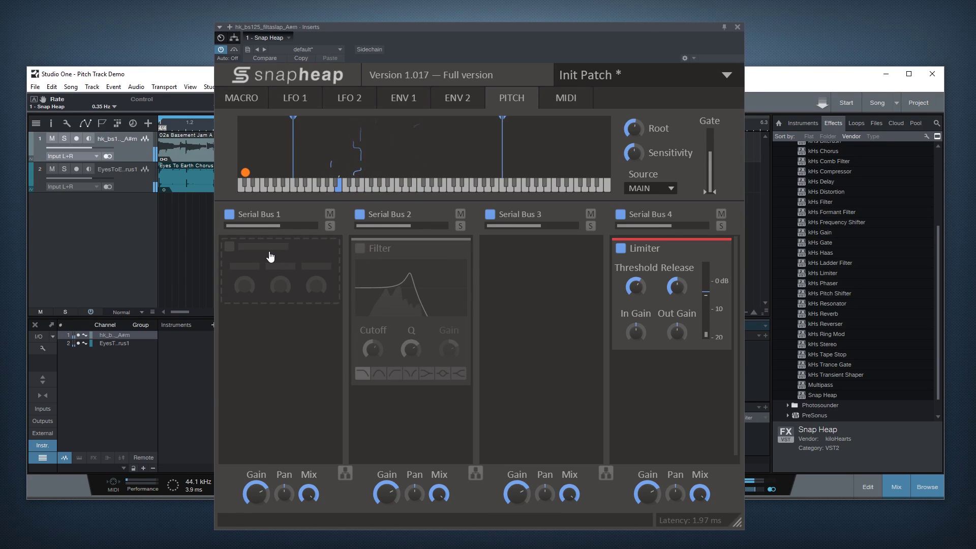
# Add a Ring Mod to Serial Bus 1 and modulate its frequency with the pitch tracker
pyautogui.click(270, 257)
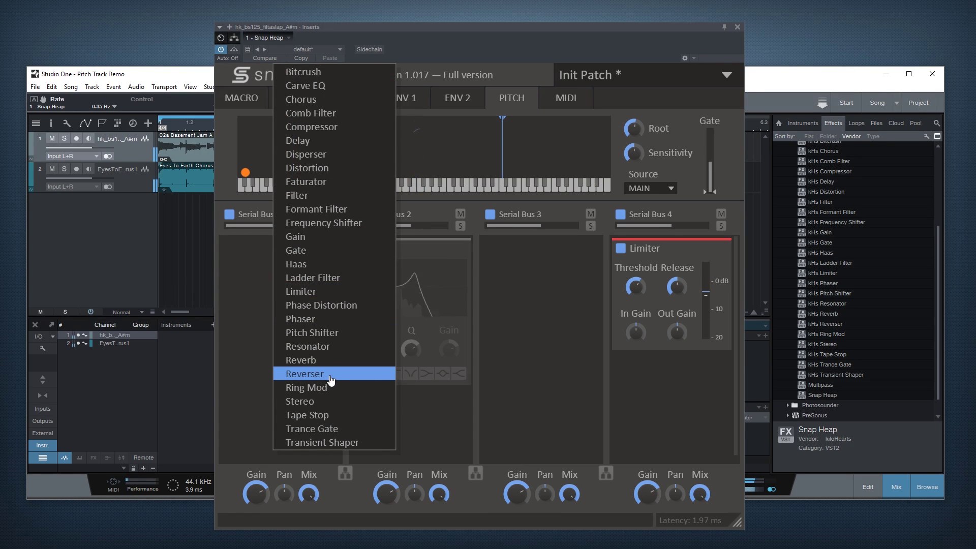
pyautogui.click(319, 388)
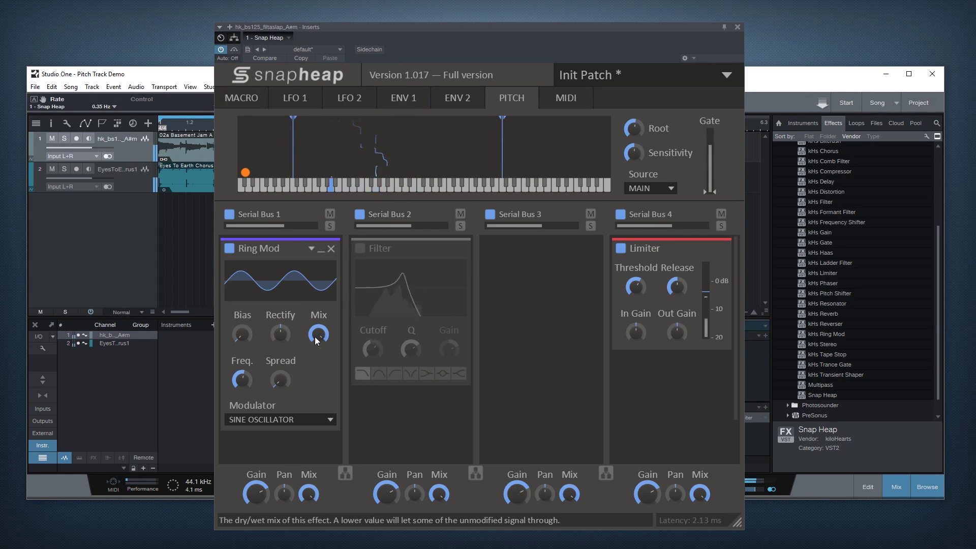
pyautogui.click(260, 172)
pyautogui.moveTo(251, 393); pyautogui.dragTo(251, 370)
pyautogui.click(316, 368)
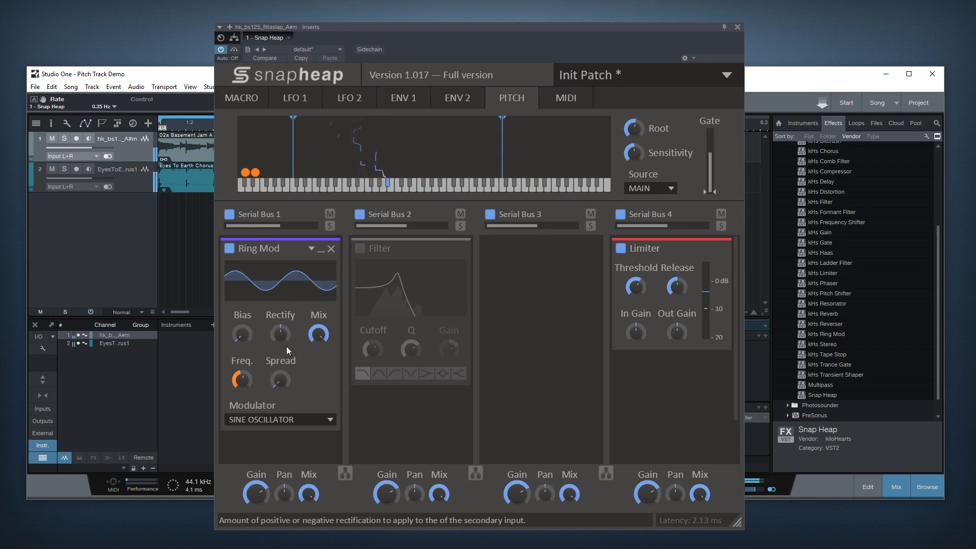
pyautogui.moveTo(243, 380); pyautogui.dragTo(243, 376)
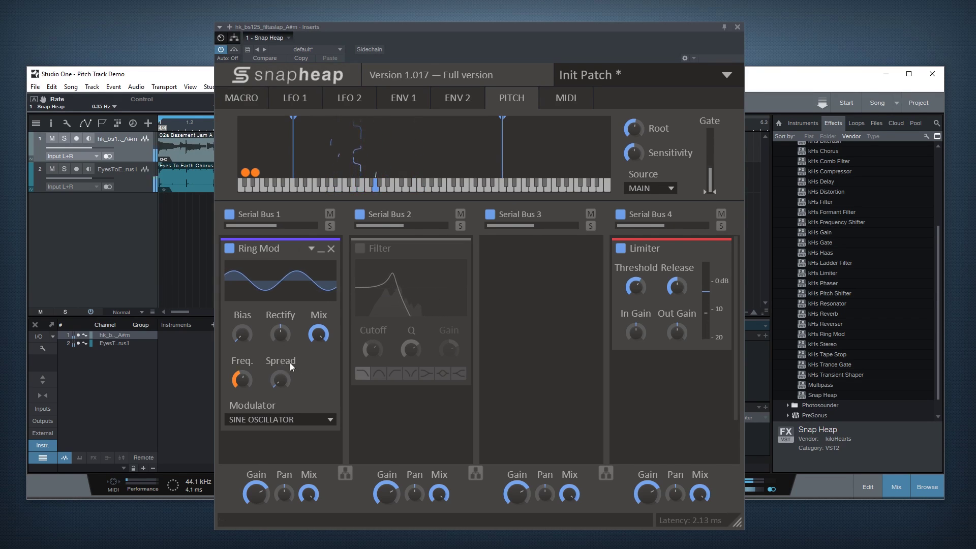
# Raise the Ring Mod's bias and spread, and set its rectify to about 24%
pyautogui.moveTo(273, 172)
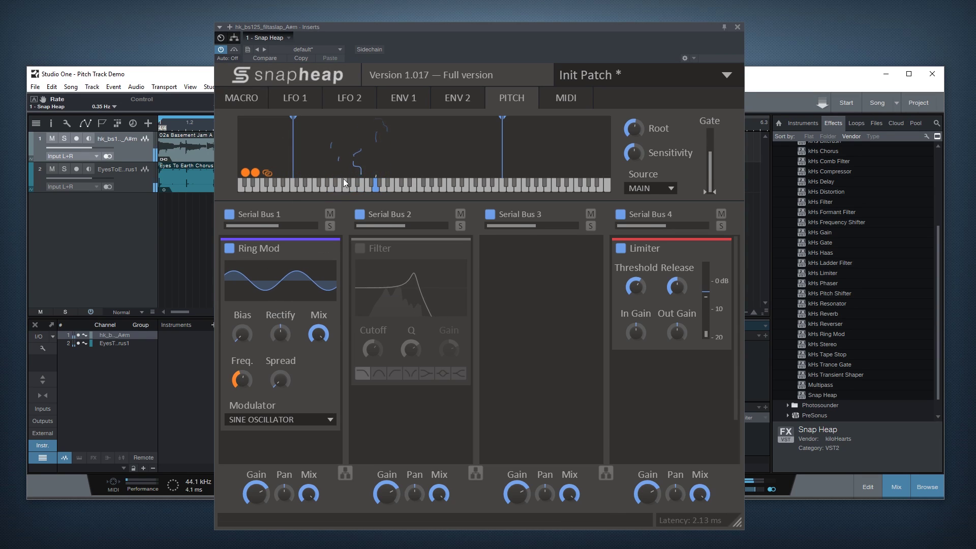
pyautogui.moveTo(241, 394)
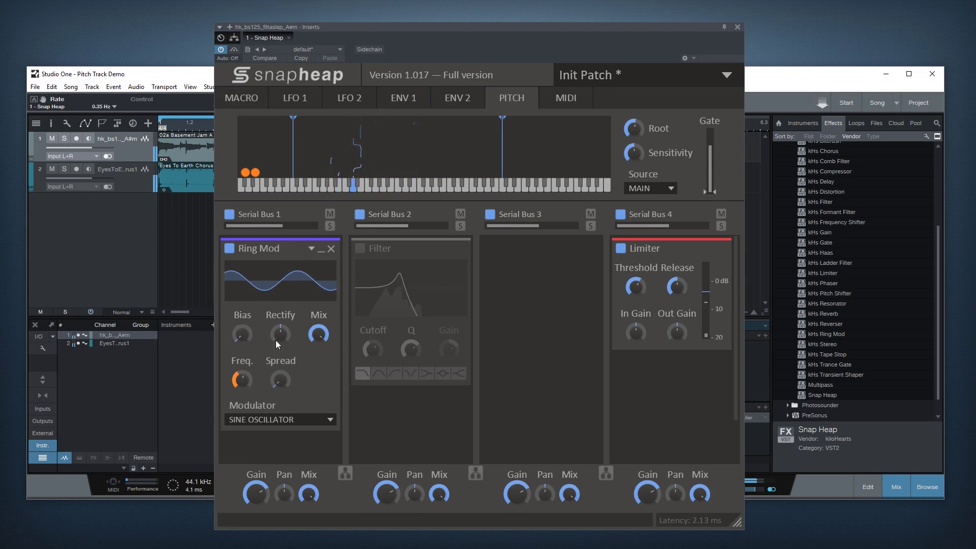
pyautogui.scroll(5, 242, 336)
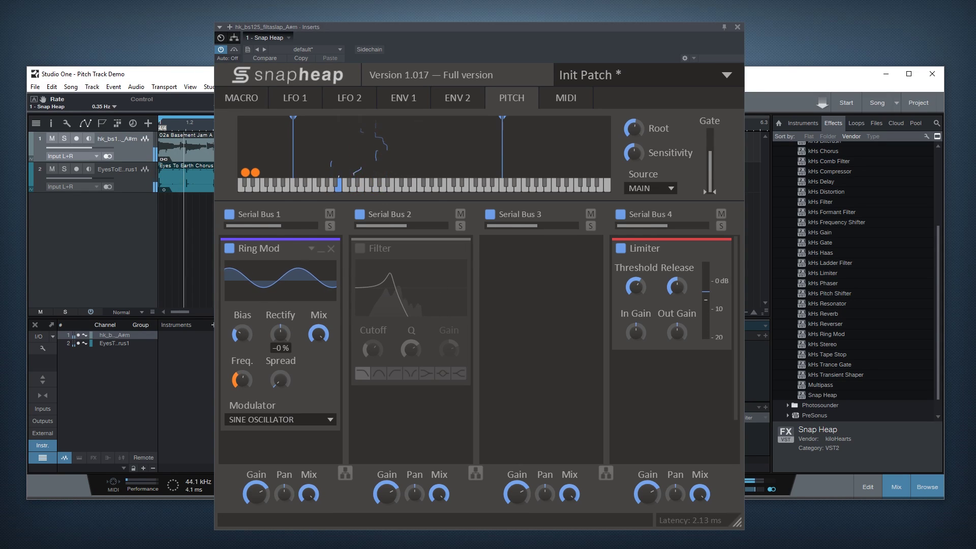
pyautogui.scroll(-2, 279, 334)
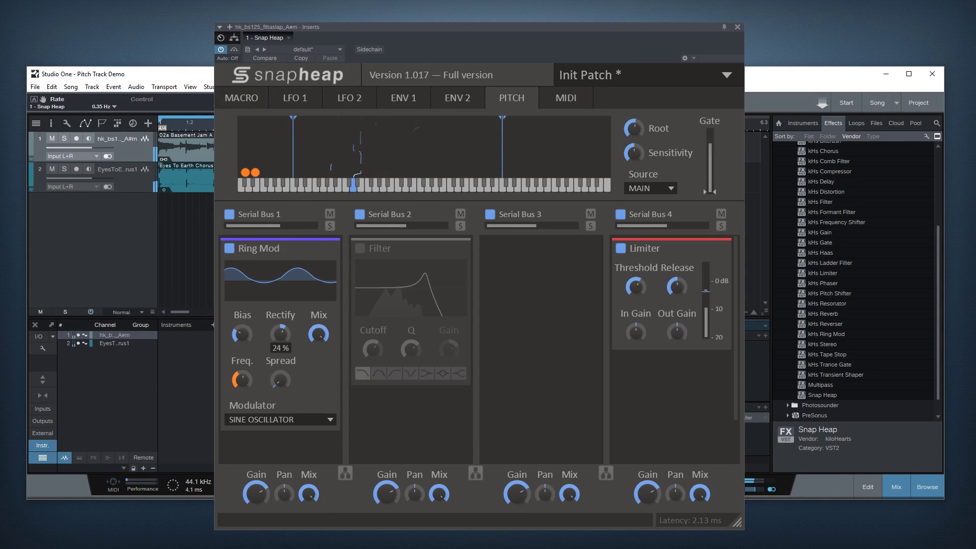
pyautogui.scroll(3, 280, 380)
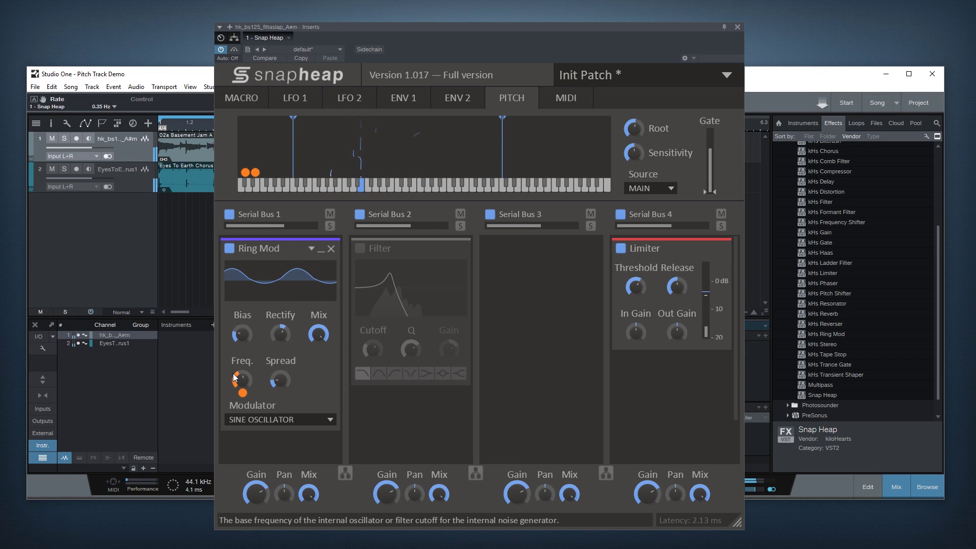
# Check the pitch tracker's root note and set the Ring Mod's base frequency to 220 Hz
pyautogui.moveTo(244, 374)
pyautogui.mouseDown()
pyautogui.moveTo(244, 364)
pyautogui.moveTo(245, 390)
pyautogui.moveTo(246, 374)
pyautogui.mouseUp()
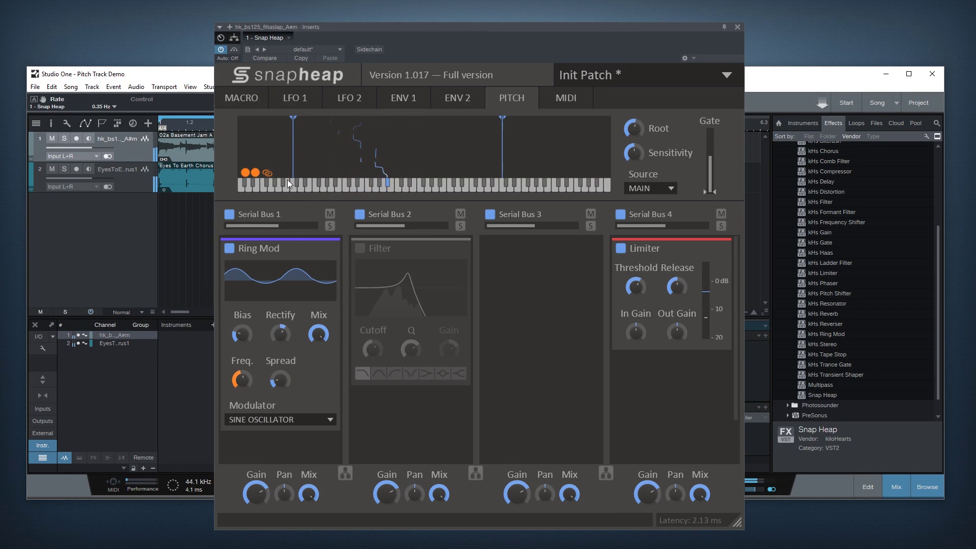
pyautogui.moveTo(633, 128); pyautogui.dragTo(634, 128)
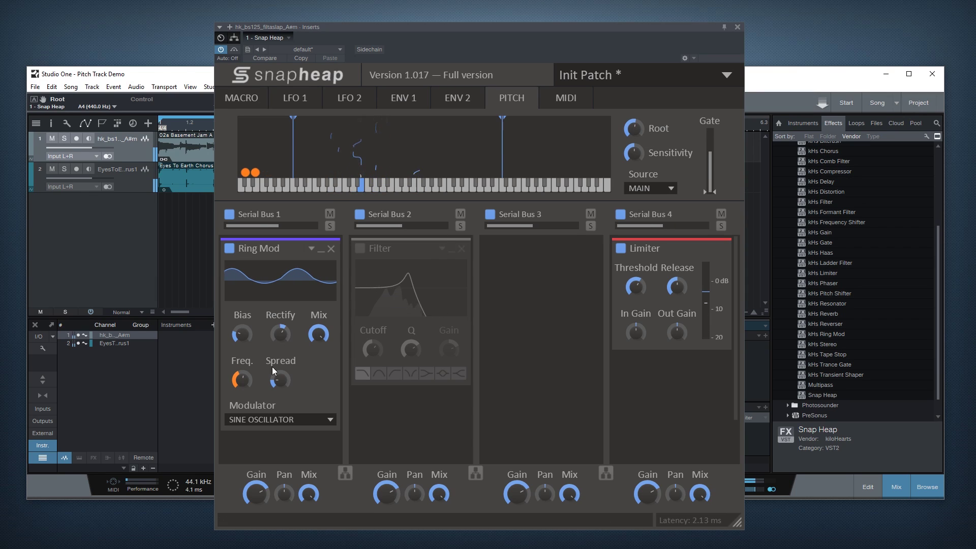
pyautogui.doubleClick(240, 378)
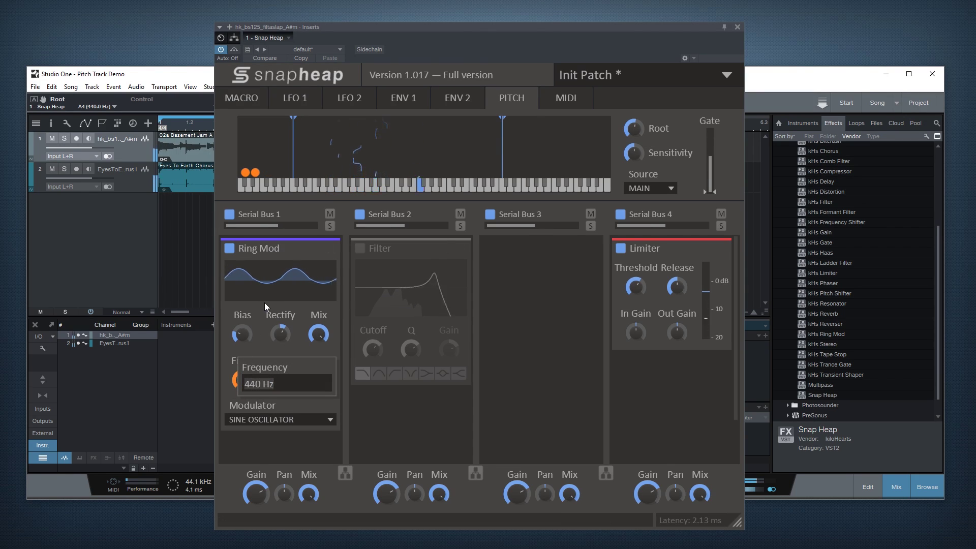
pyautogui.write('220')
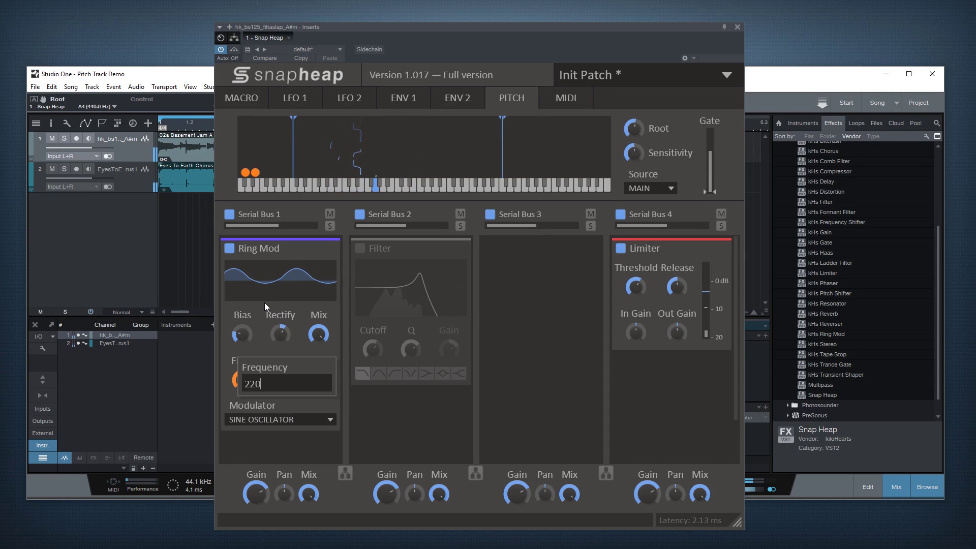
pyautogui.press('Return')
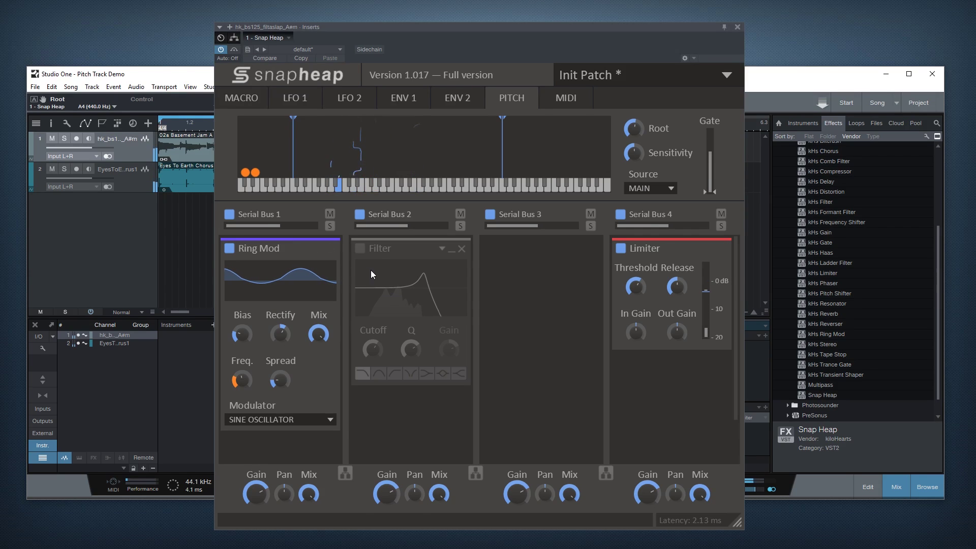
# Move the bypassed Filter to Serial Bus 3 and add a Saturate-type Distortion with about 16 dB drive to Serial Bus 2
pyautogui.moveTo(384, 250); pyautogui.dragTo(513, 254)
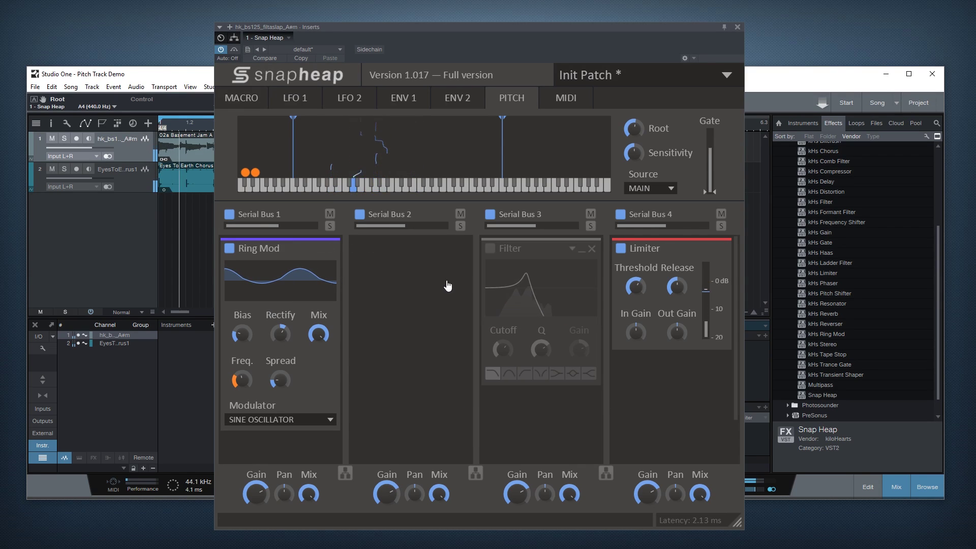
pyautogui.click(453, 286)
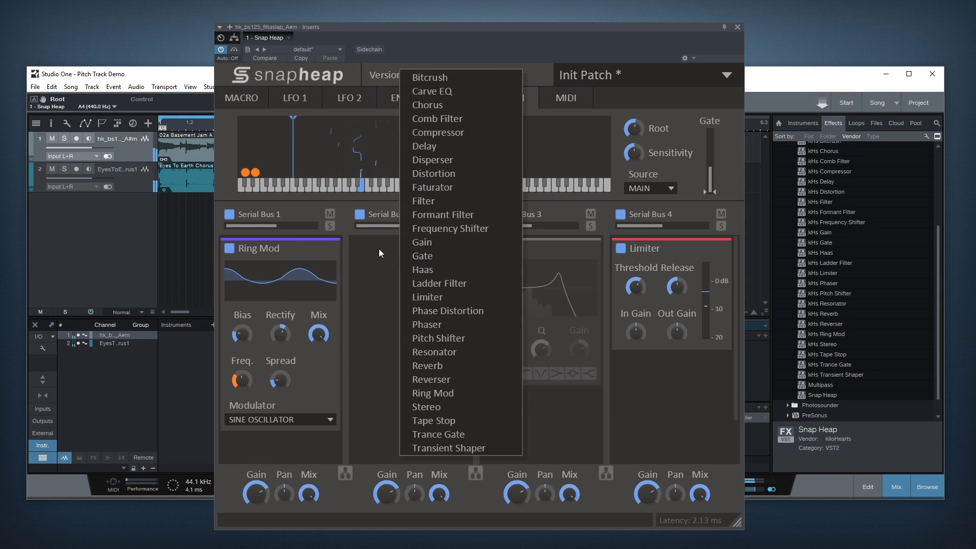
pyautogui.click(453, 174)
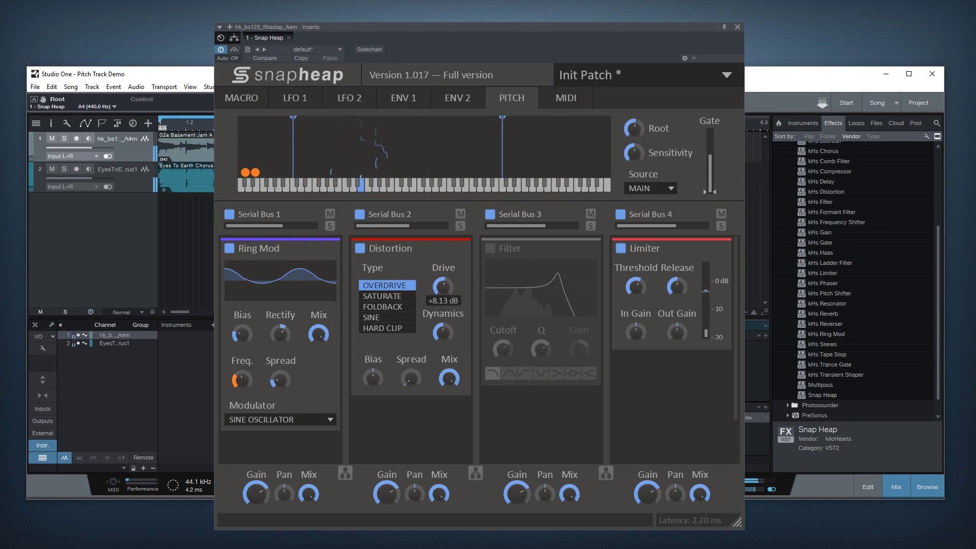
pyautogui.click(382, 296)
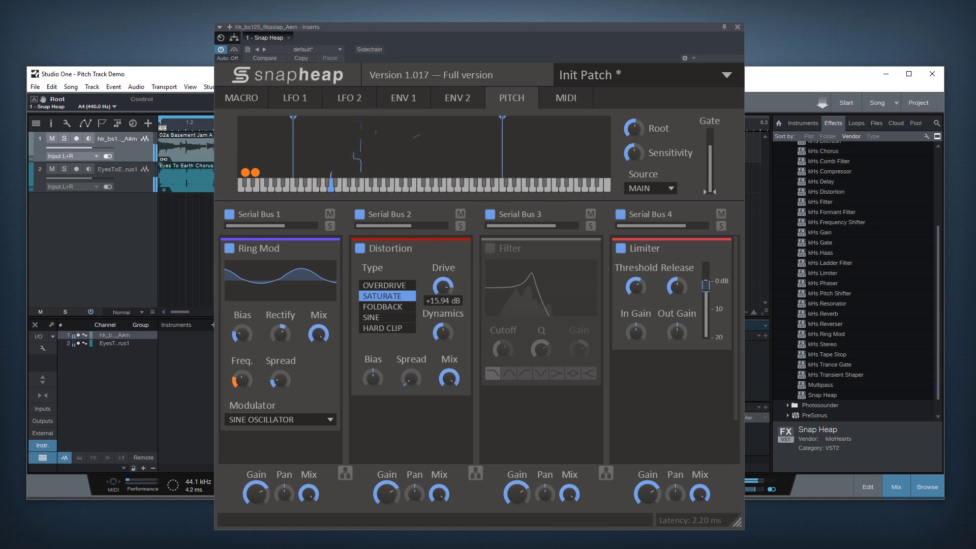
# Raise the dynamics of the Distortion on Serial Bus 2 and lower its dry/wet mix
pyautogui.moveTo(443, 333); pyautogui.dragTo(443, 314)
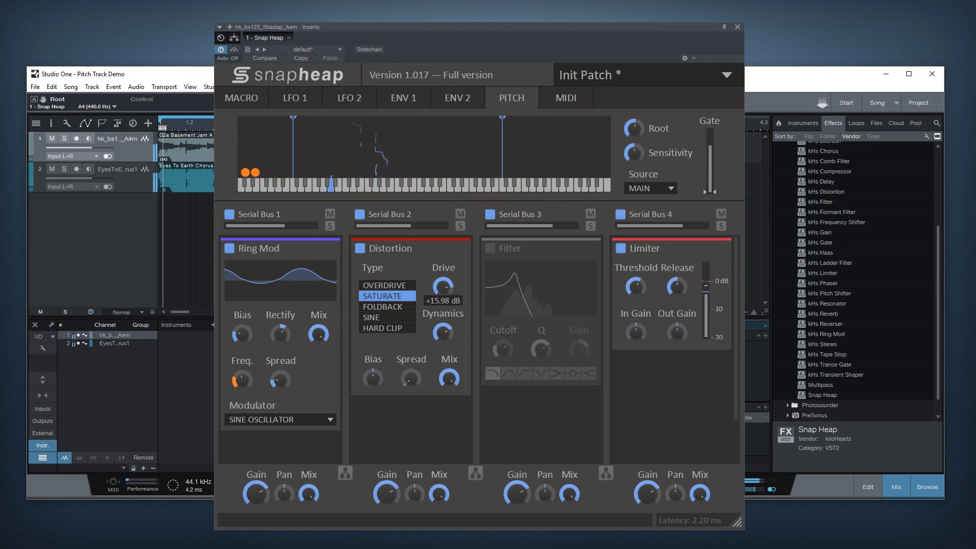
pyautogui.moveTo(447, 380); pyautogui.dragTo(446, 393)
pyautogui.moveTo(446, 370); pyautogui.dragTo(446, 376)
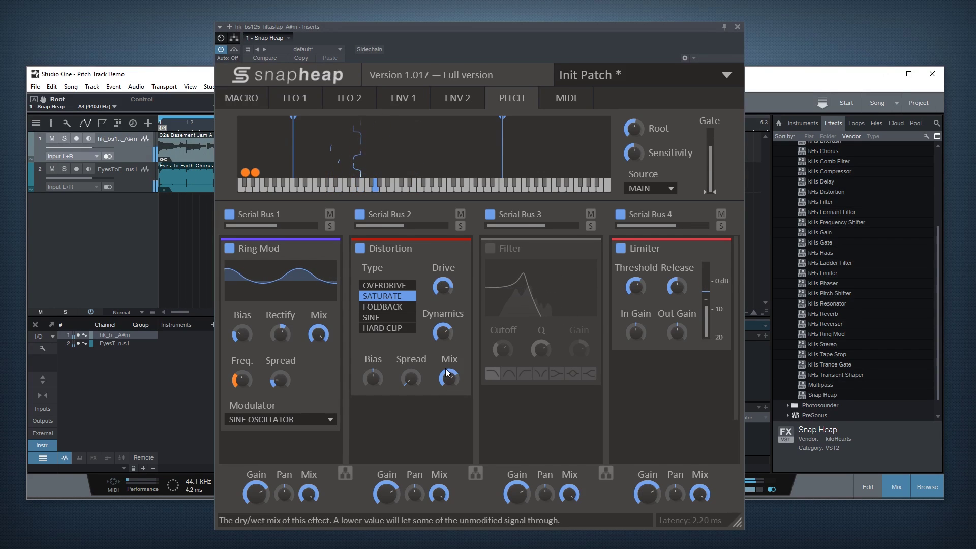
# Re-enable the bypassed Filter on Serial Bus 3 and raise its cutoff
pyautogui.click(490, 249)
pyautogui.moveTo(503, 354)
pyautogui.moveTo(509, 362); pyautogui.dragTo(500, 349)
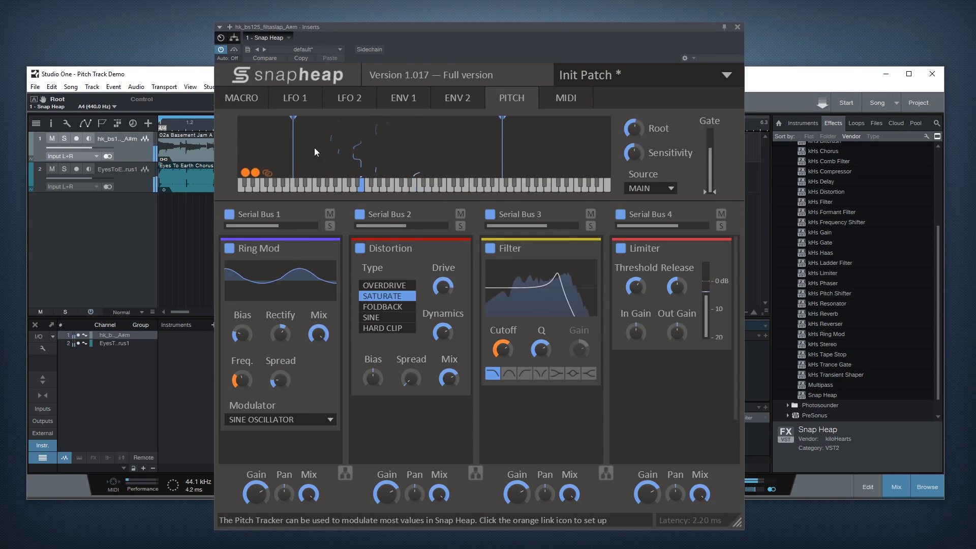
# Review the MIDI modulation sources for note, velocity and pressure, and return to the pitch tracker
pyautogui.click(588, 97)
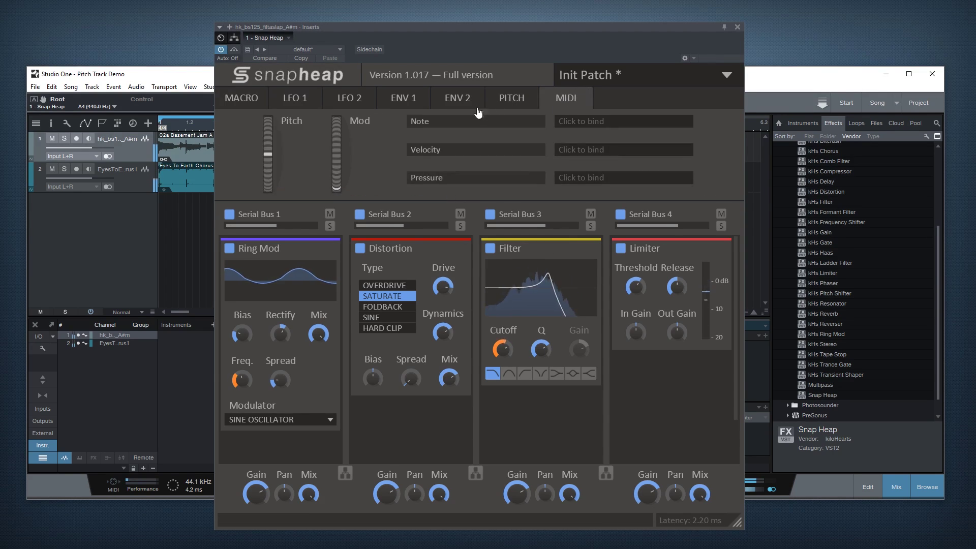
pyautogui.moveTo(413, 129)
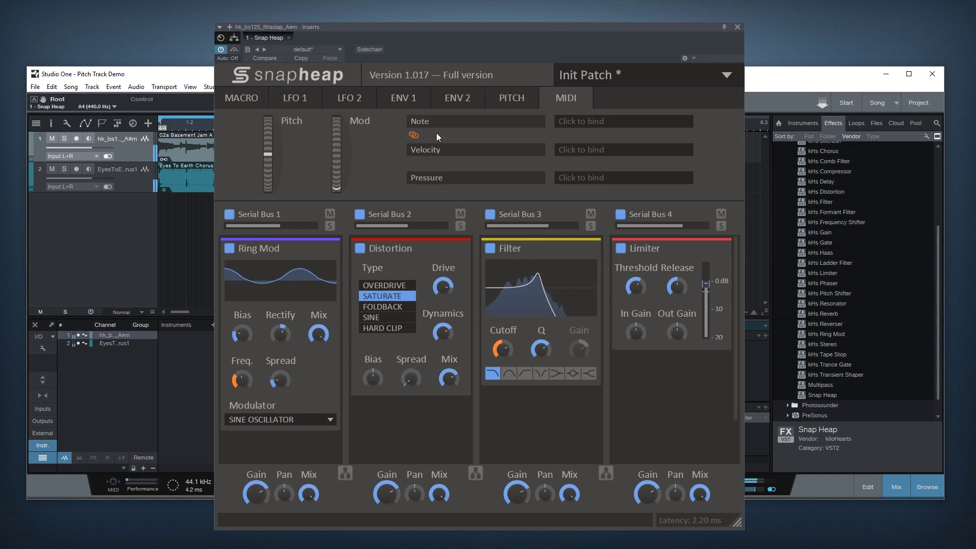
pyautogui.moveTo(418, 184)
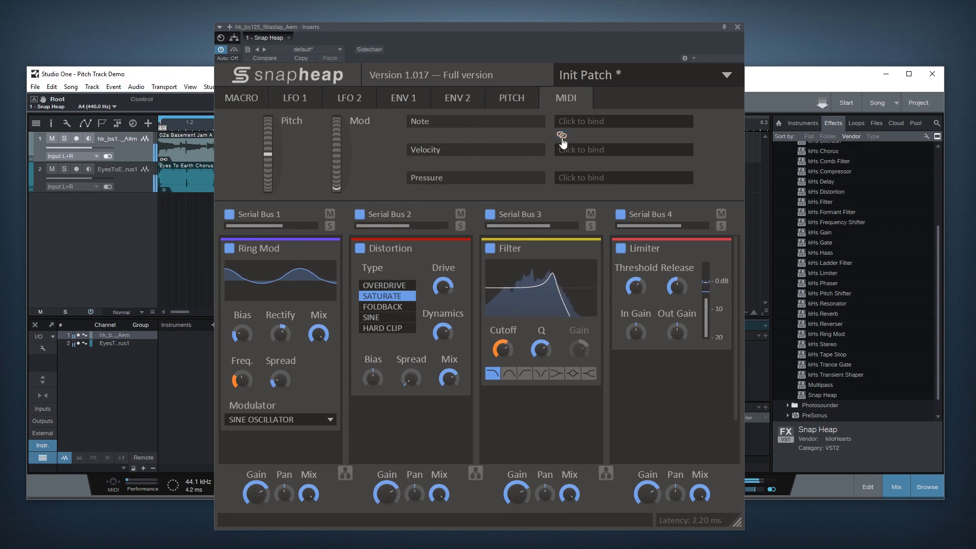
pyautogui.click(519, 100)
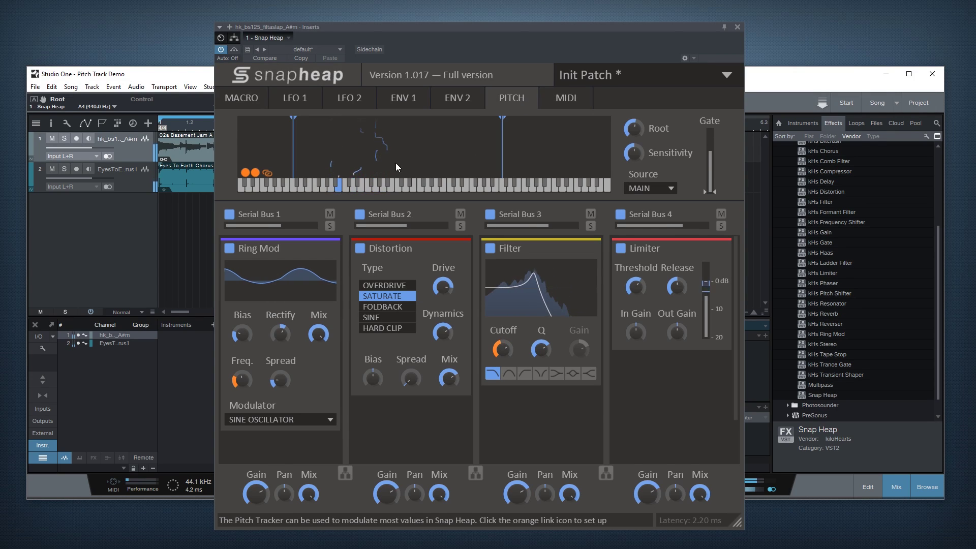